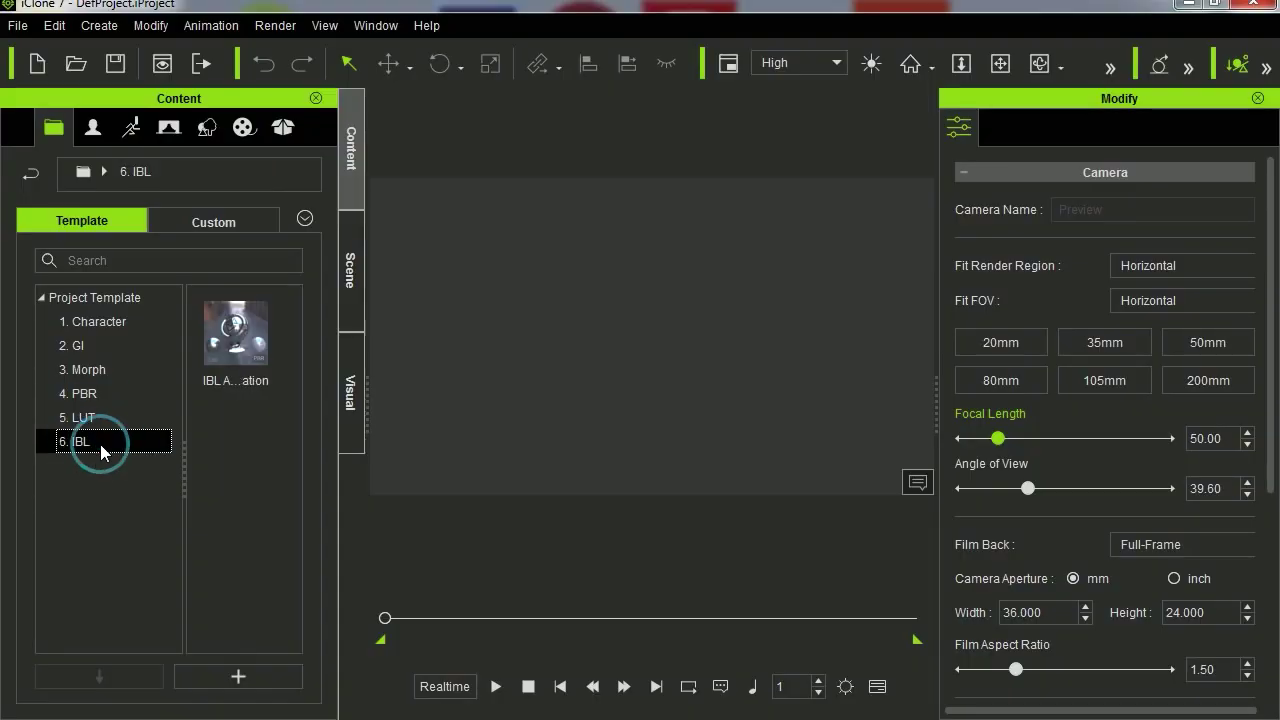
# - Add the BigBoss Templar avatar template to the scene and switch to the Animation workspace
pyautogui.click(200, 230)
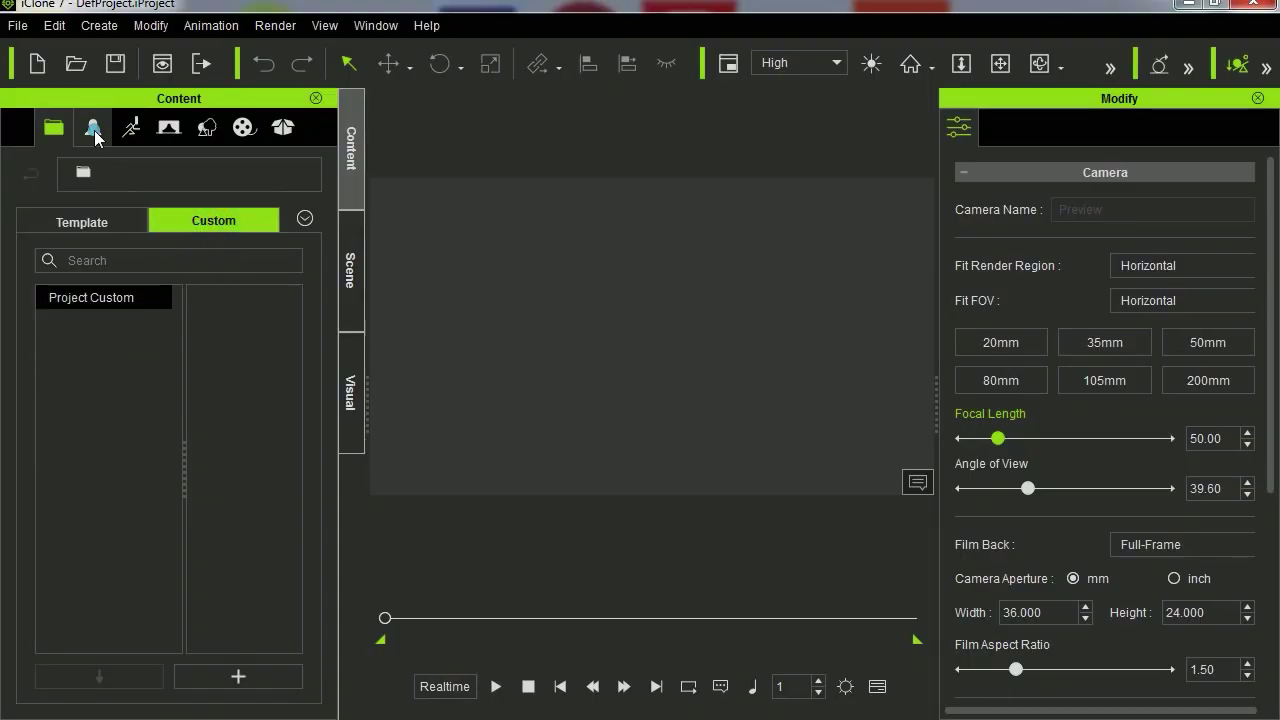
pyautogui.click(93, 128)
pyautogui.click(124, 224)
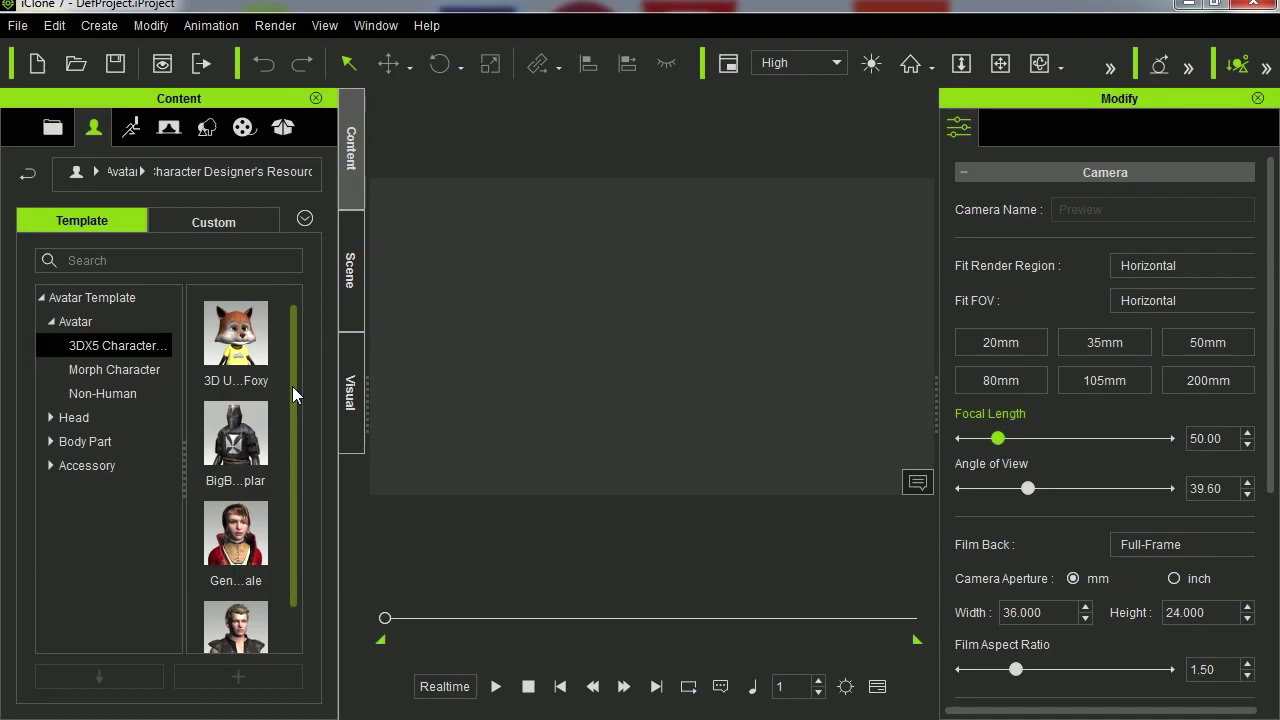
pyautogui.moveTo(238, 460); pyautogui.dragTo(604, 306)
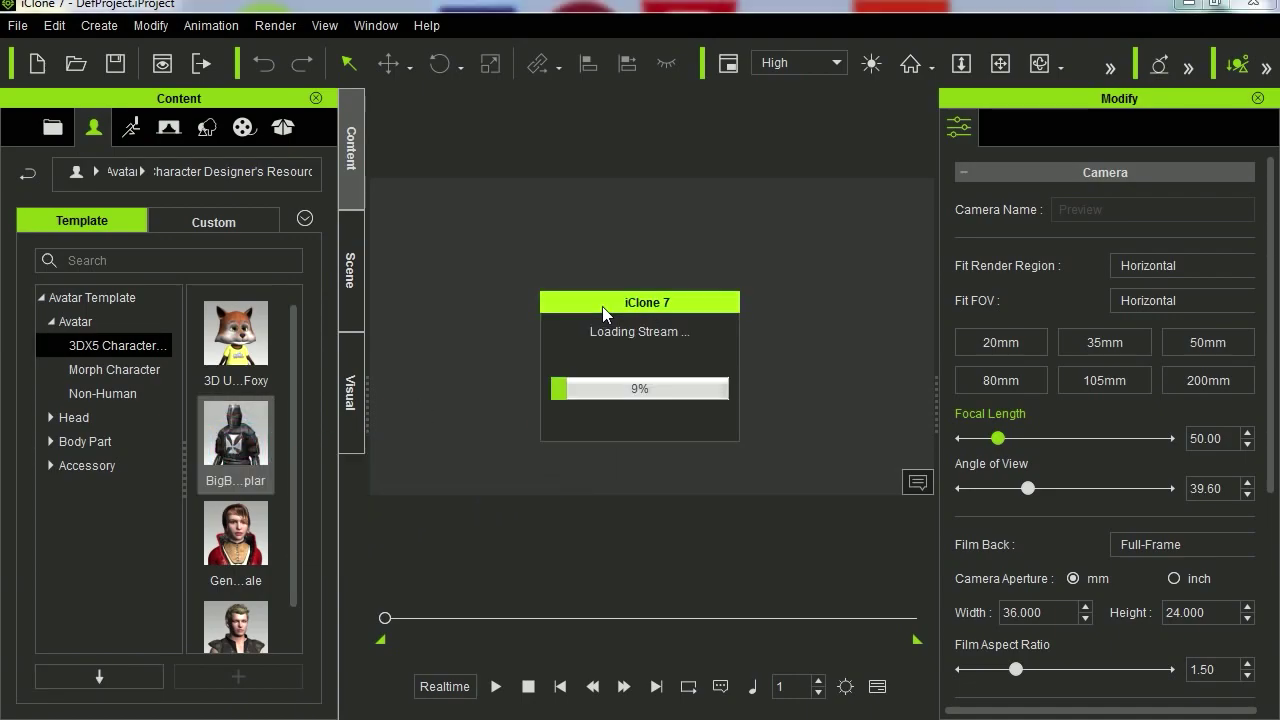
pyautogui.click(375, 25)
# - Finish the Animation layout switch, then launch the Kinect Mocap Plug-in past its trial notice
pyautogui.click(766, 83)
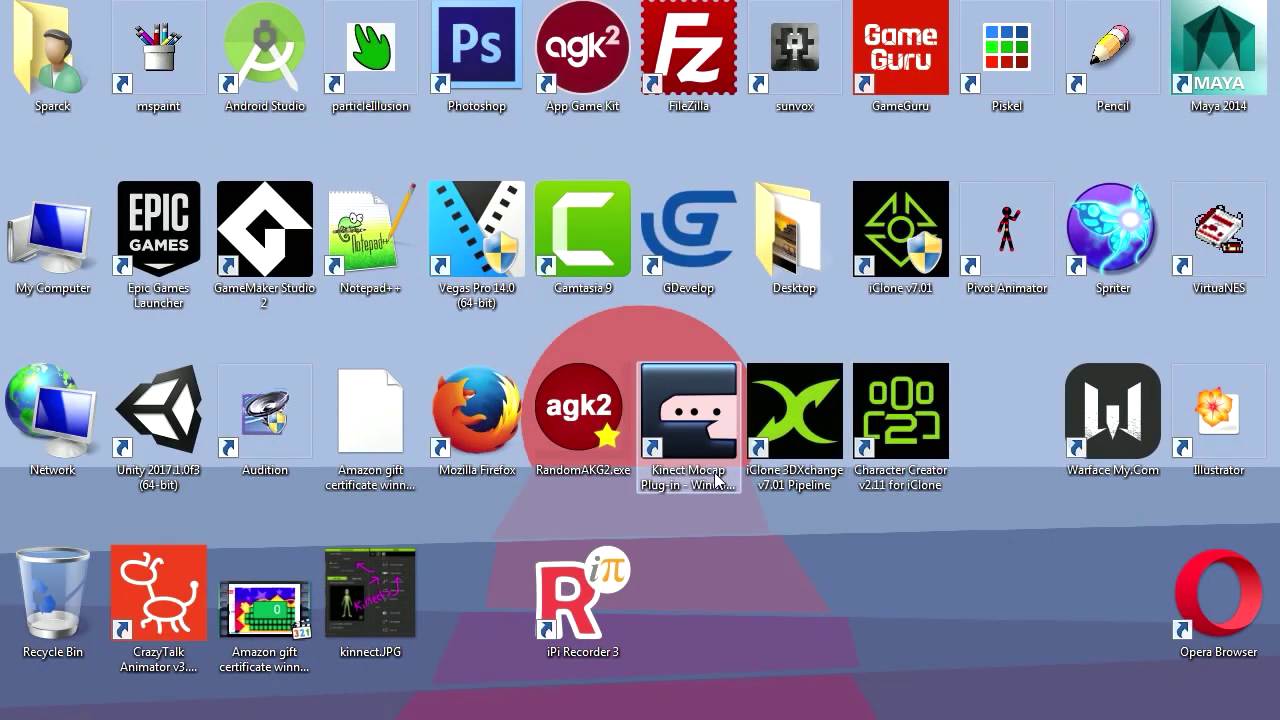
pyautogui.doubleClick(716, 448)
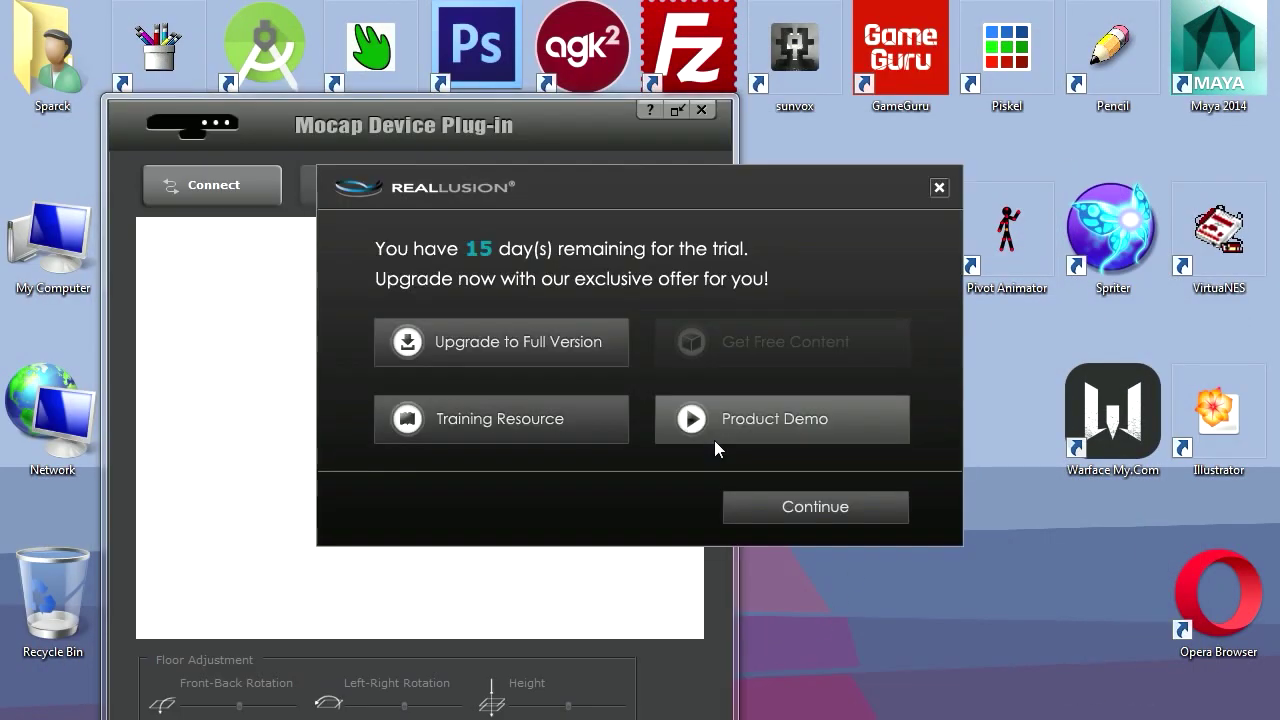
pyautogui.click(812, 506)
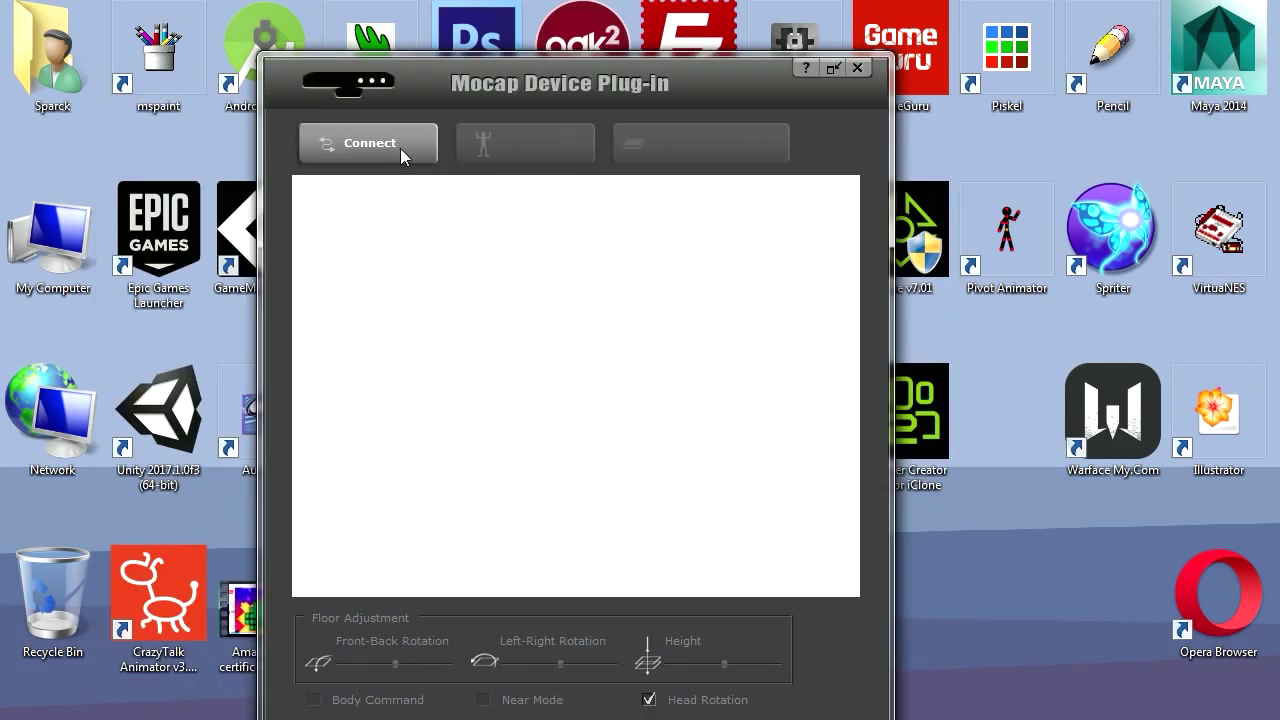
# - Connect the plug-in to the Kinect sensor and iClone's Device Console to the local server
pyautogui.click(400, 146)
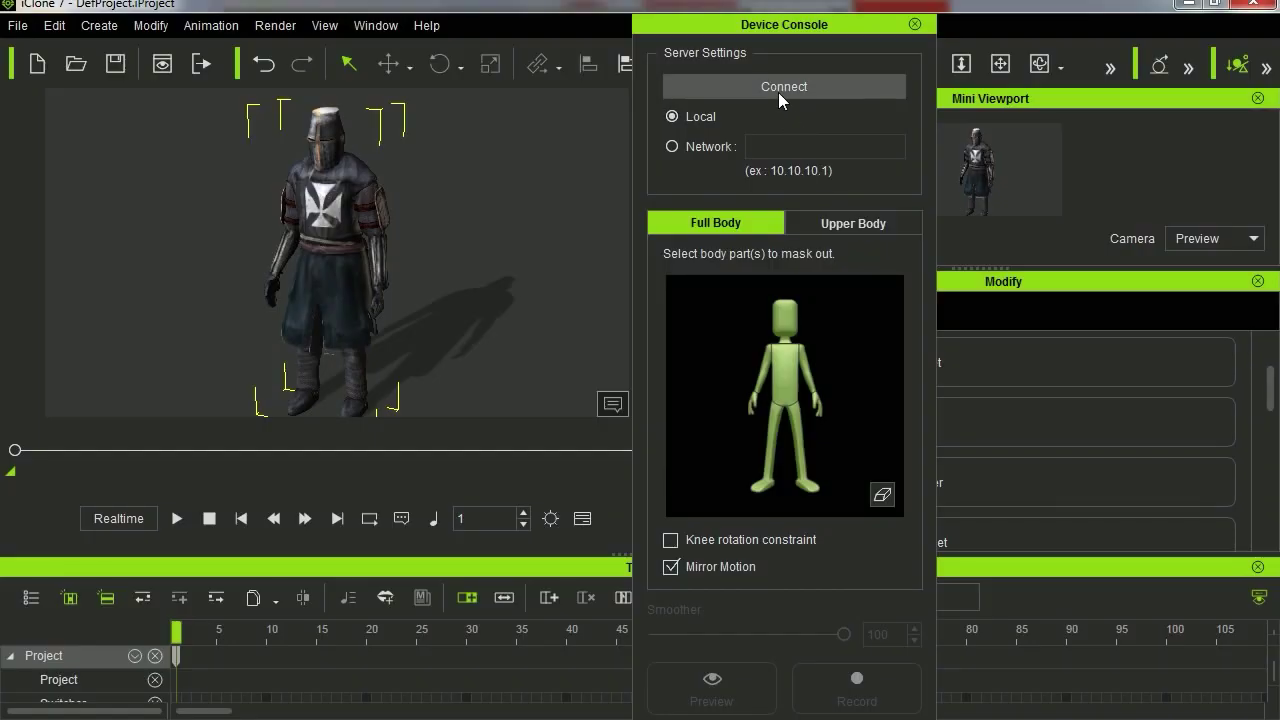
pyautogui.click(778, 86)
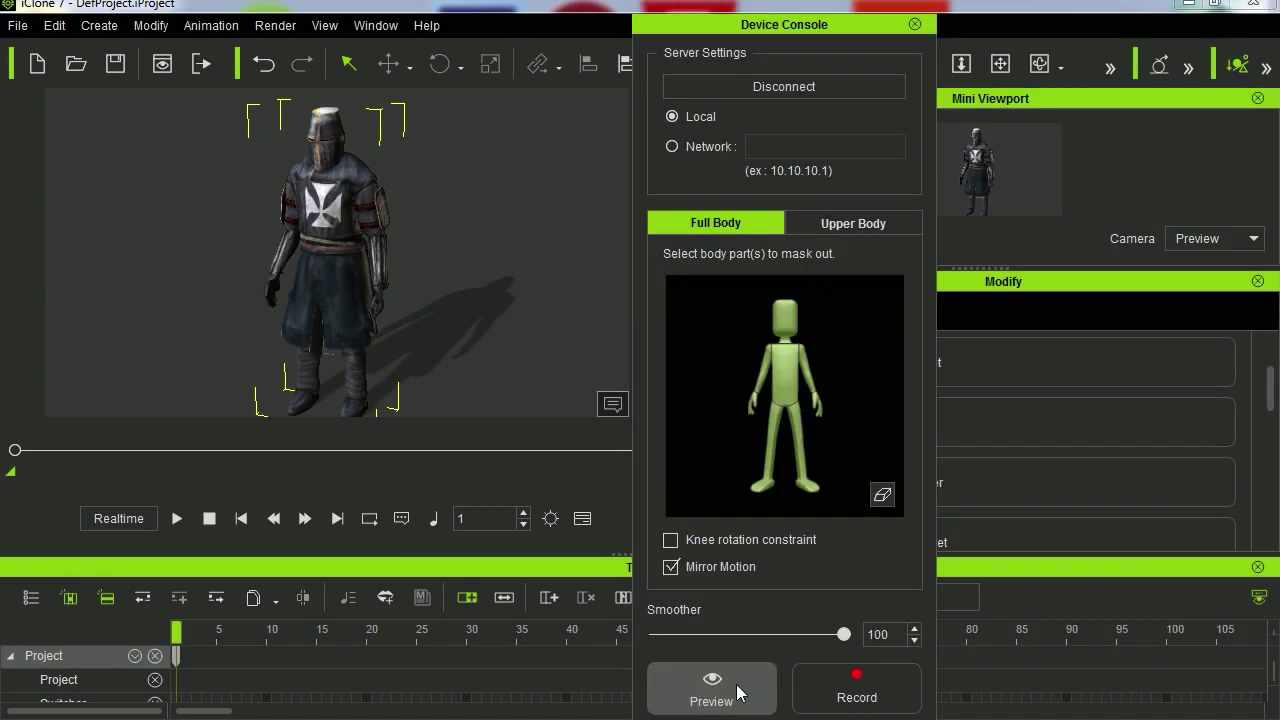
# - Start the Device Console live preview and move the Mocap Device Plug-in window aside
pyautogui.click(738, 690)
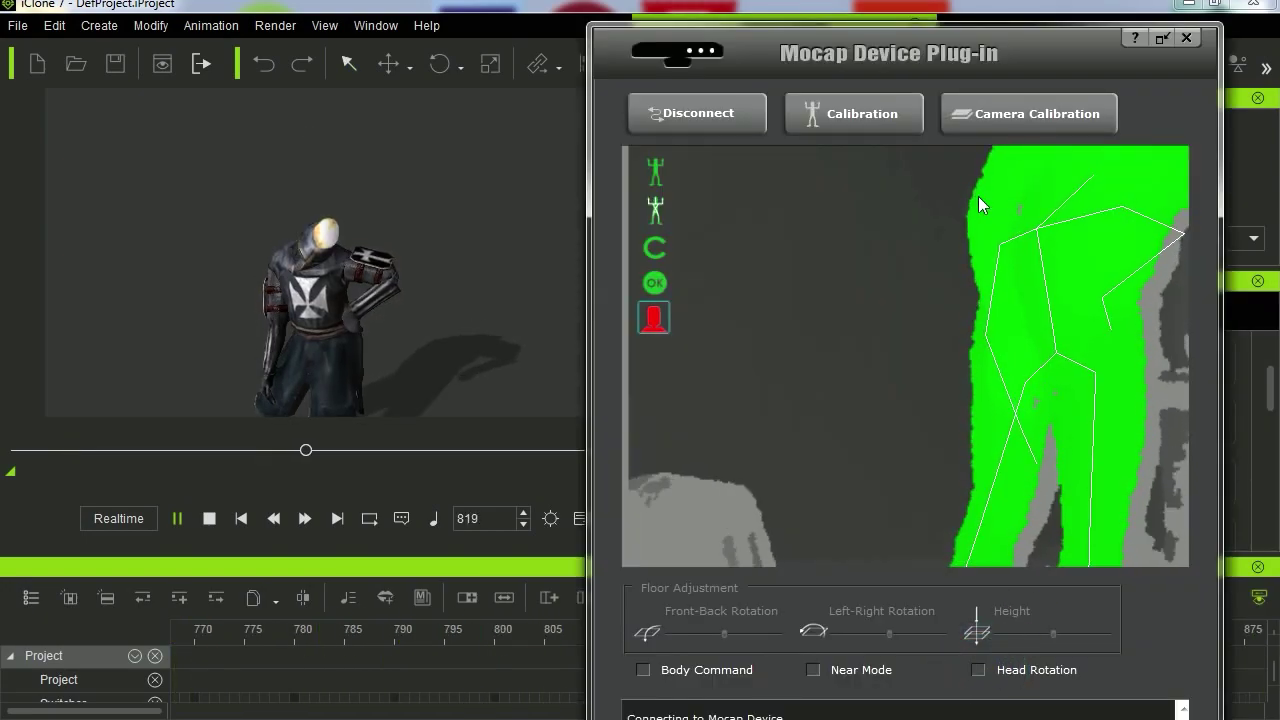
pyautogui.moveTo(955, 60); pyautogui.dragTo(995, 42)
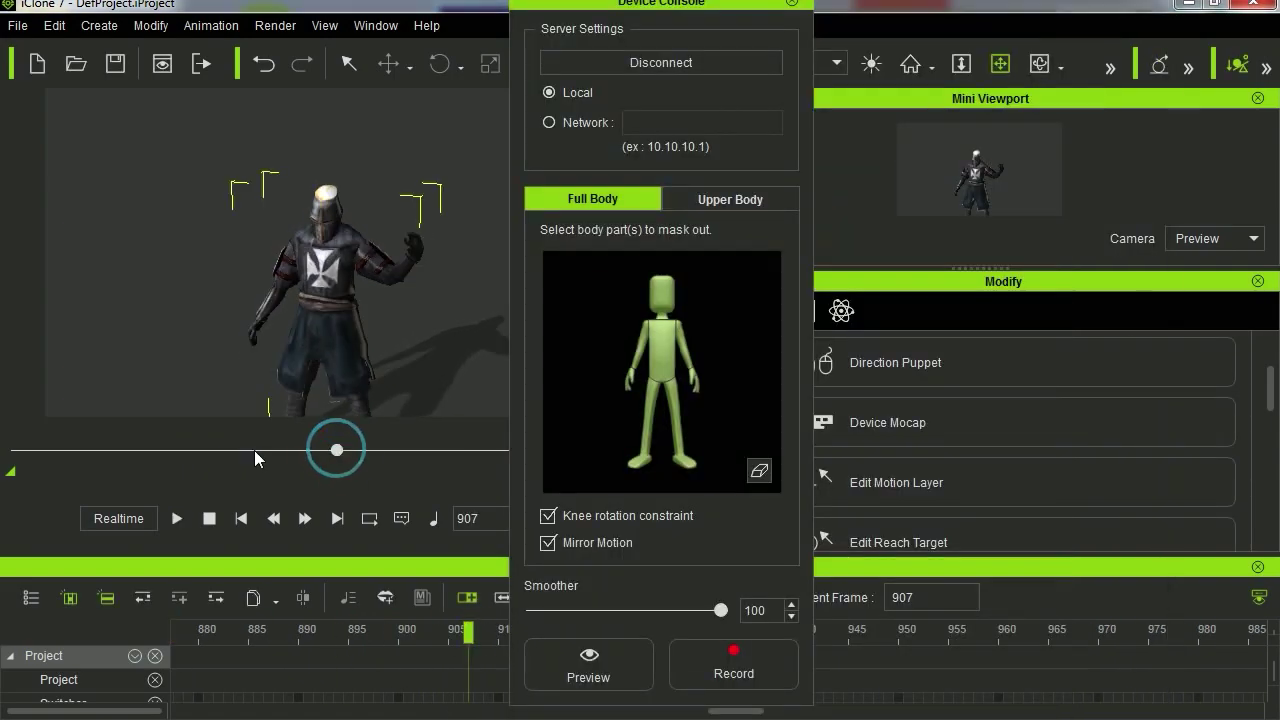
# - Play back the knight's recorded motion from the timeline playback bar
pyautogui.click(178, 518)
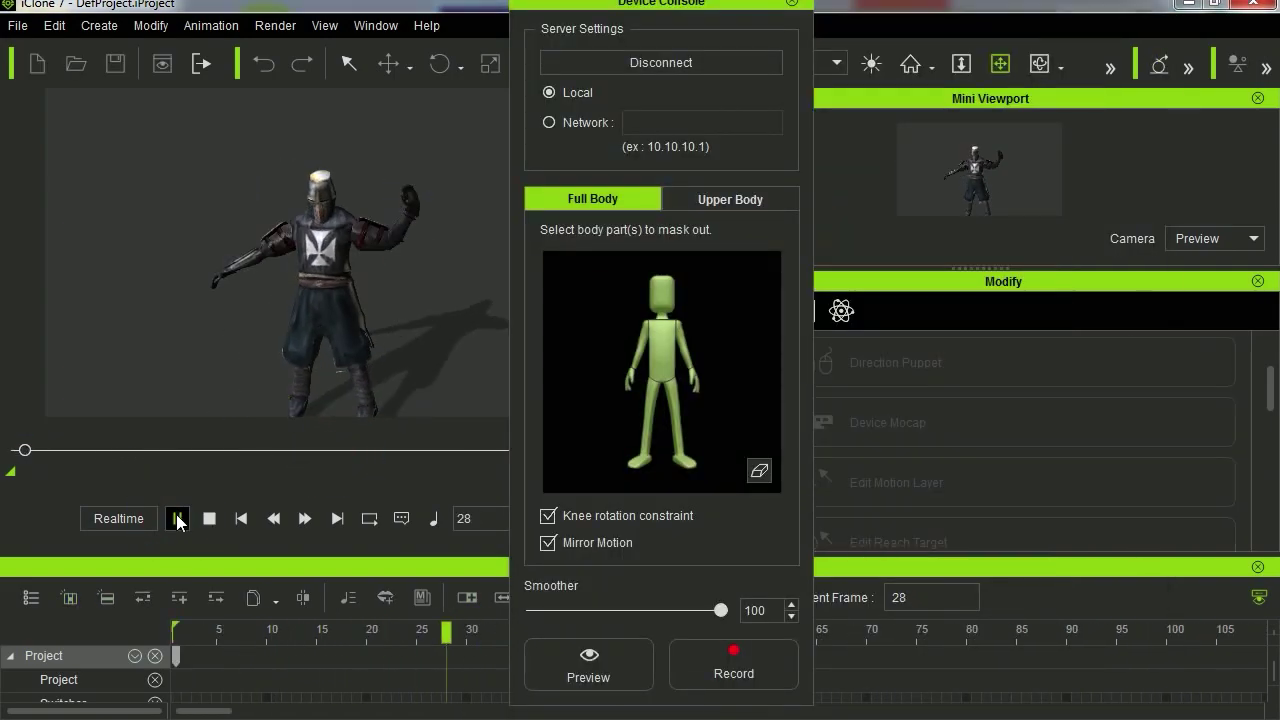